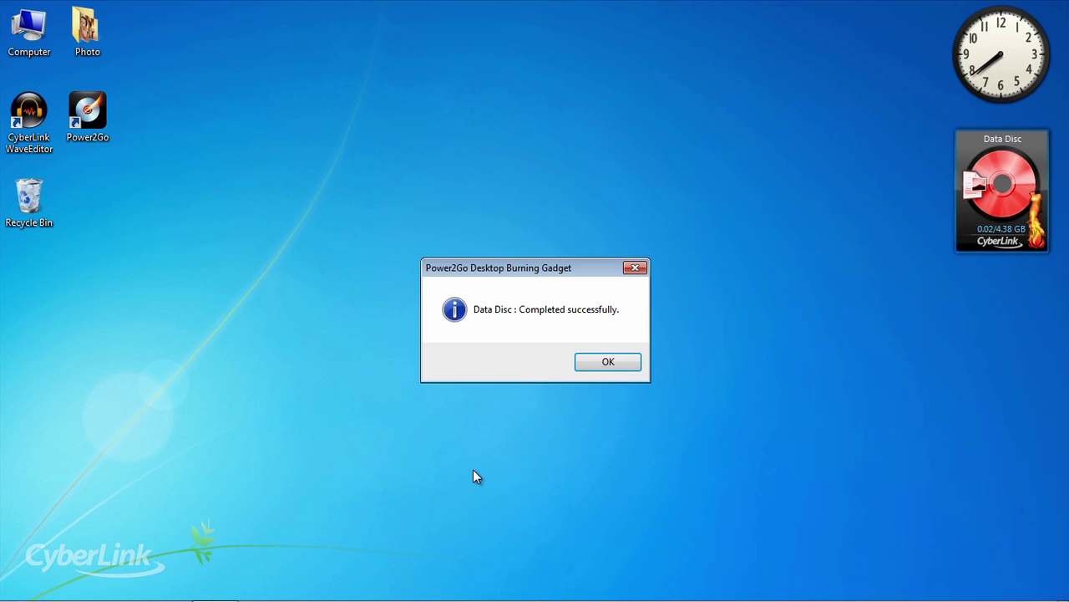
# Step: Dismiss the 'Completed successfully' message after the gadget finishes burning the data disc
pyautogui.click(625, 365)
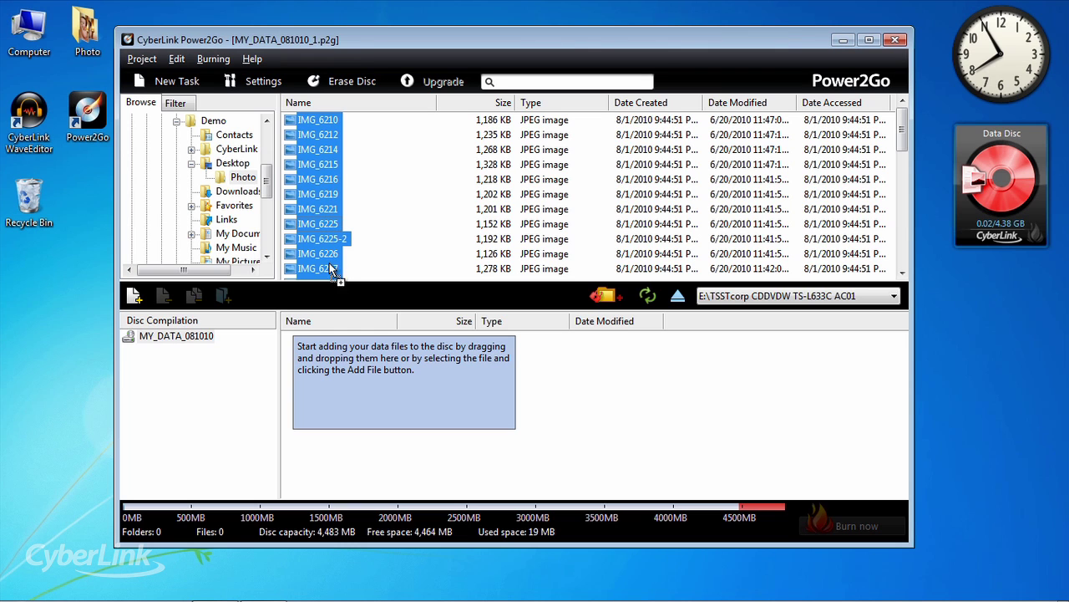
# Step: Drag the selected IMG photos from the Photo folder into the Disc Compilation
pyautogui.moveTo(358, 413); pyautogui.dragTo(358, 412)
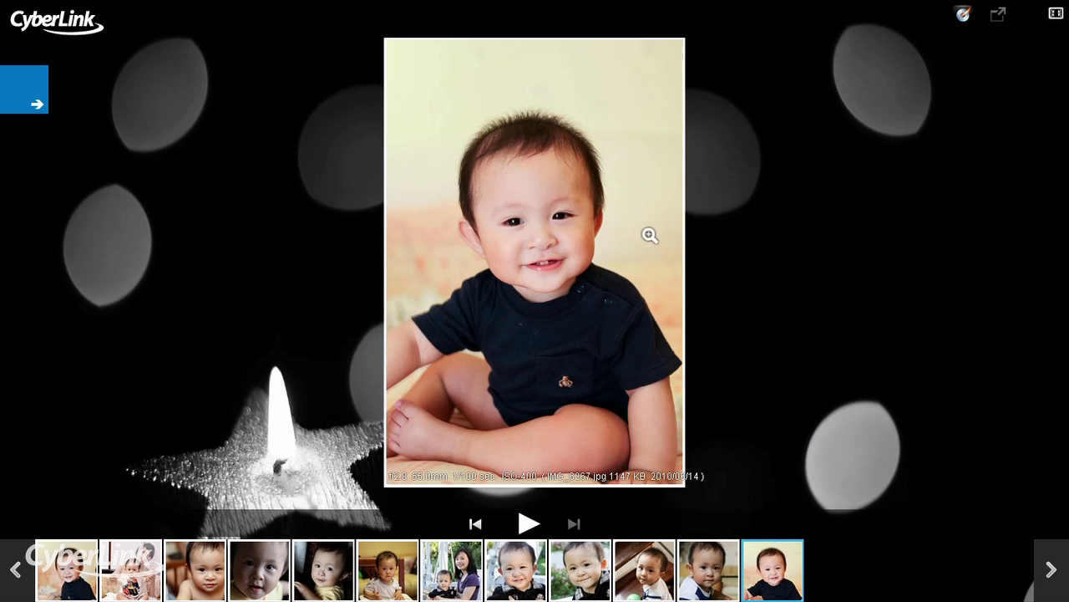
# Step: Zoom into the baby photo and back out, then open the Power2Go product web page
pyautogui.click(667, 233)
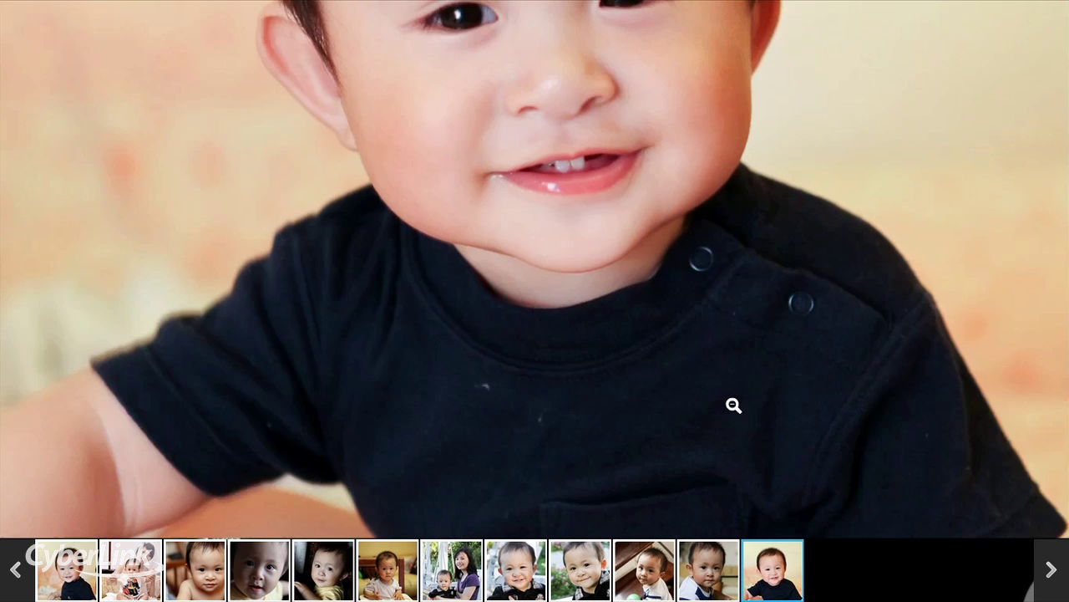
pyautogui.click(732, 406)
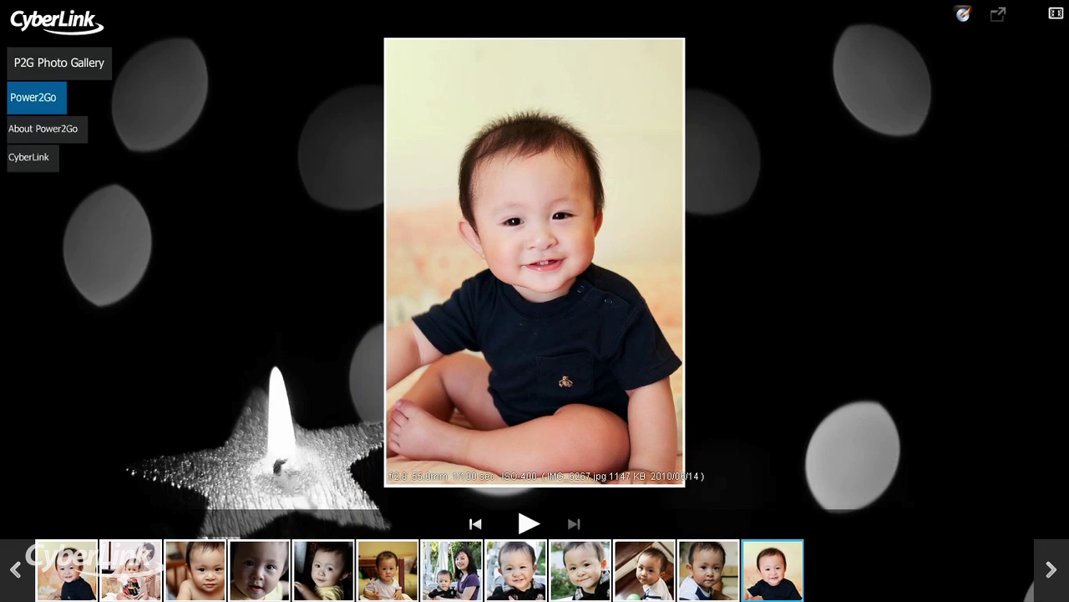
pyautogui.click(49, 134)
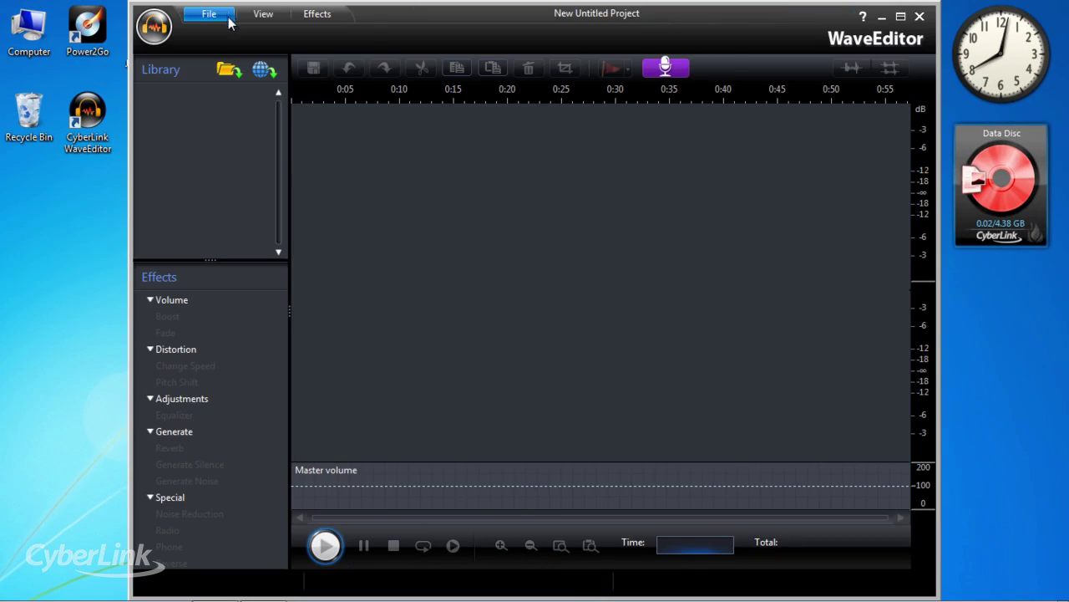
# Step: Import the Man in the Mirror MP3 as an audio track
pyautogui.click(210, 14)
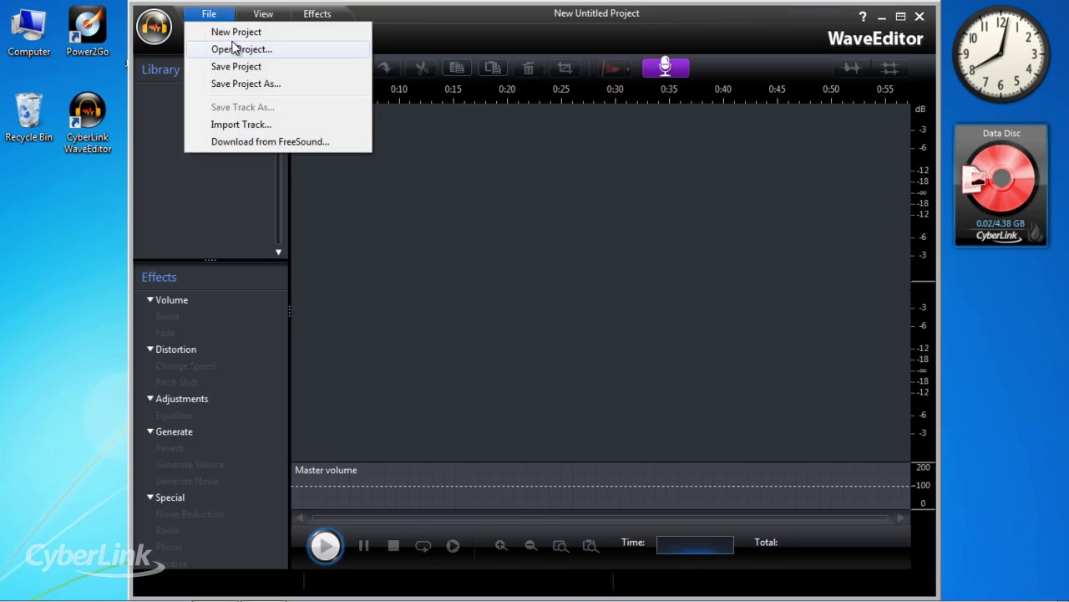
pyautogui.click(241, 125)
pyautogui.doubleClick(477, 376)
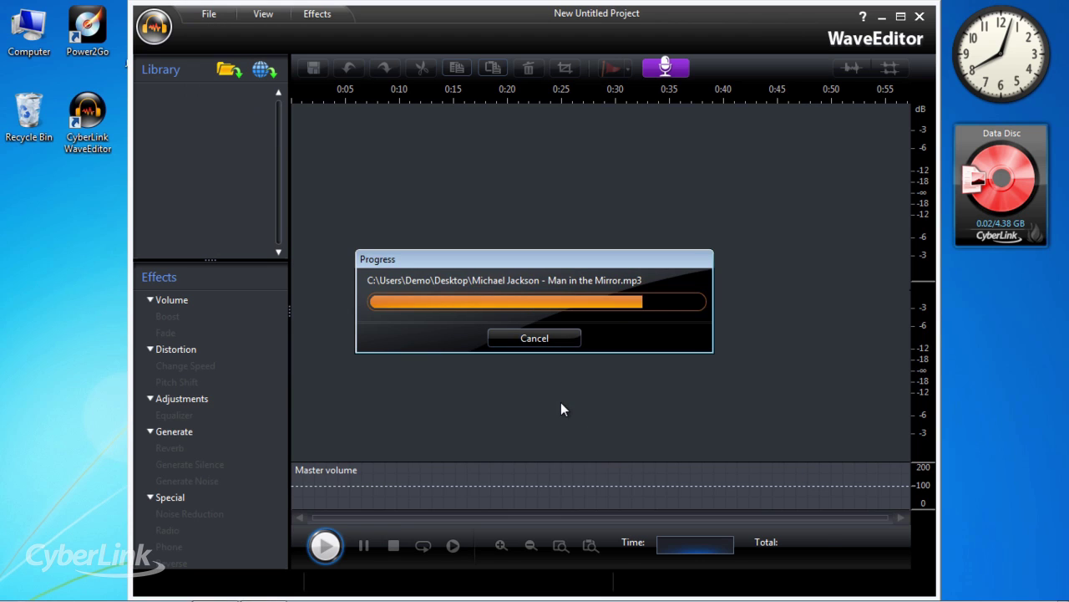
# Step: Apply a Fade effect to the section from about 1:08 to 1:50
pyautogui.moveTo(479, 191); pyautogui.dragTo(593, 250)
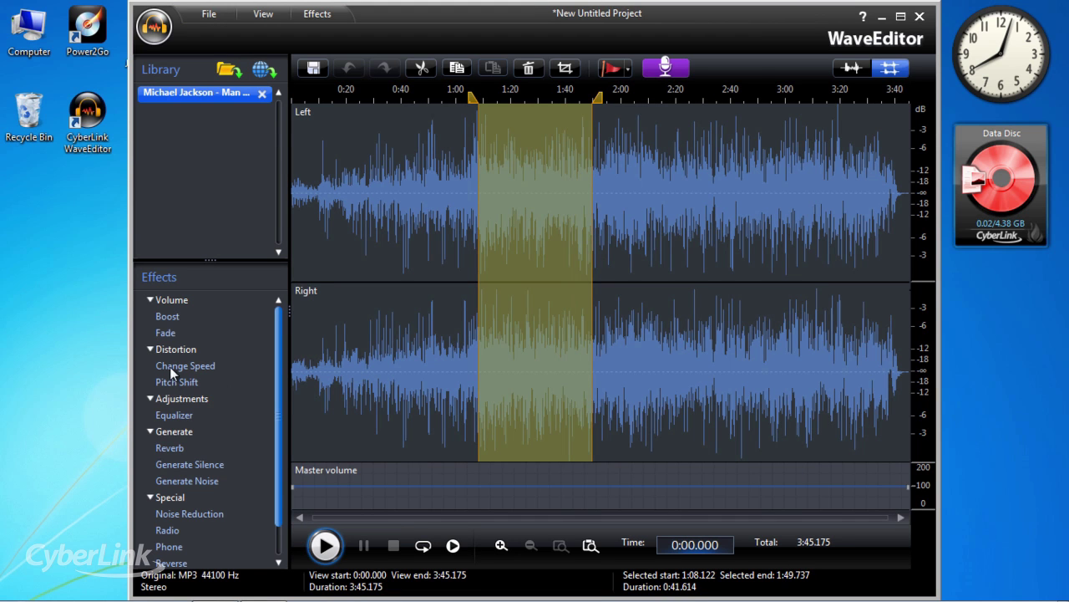
pyautogui.doubleClick(164, 337)
pyautogui.click(625, 406)
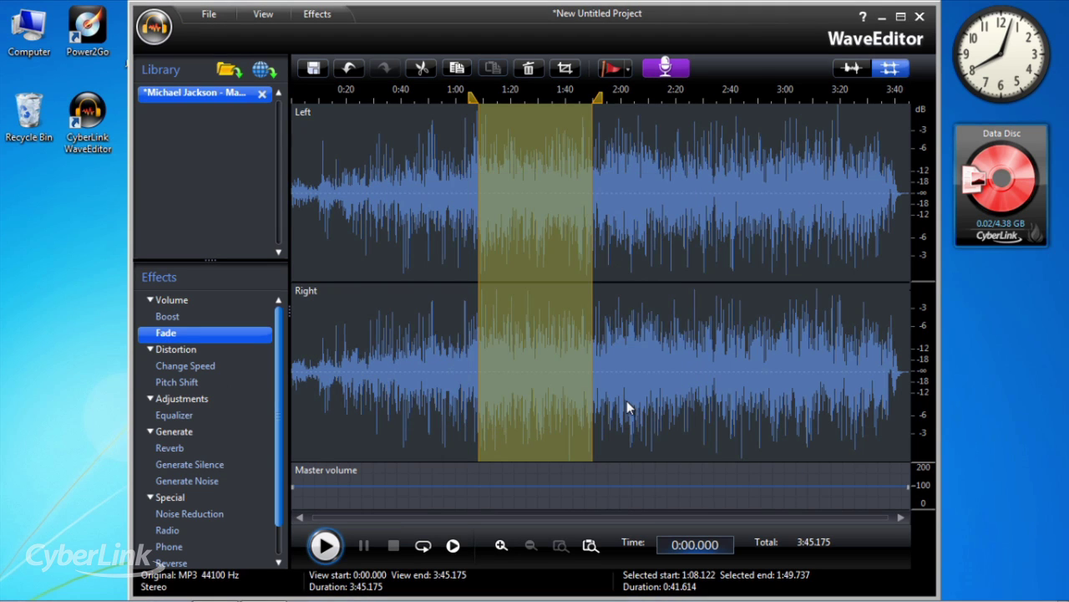